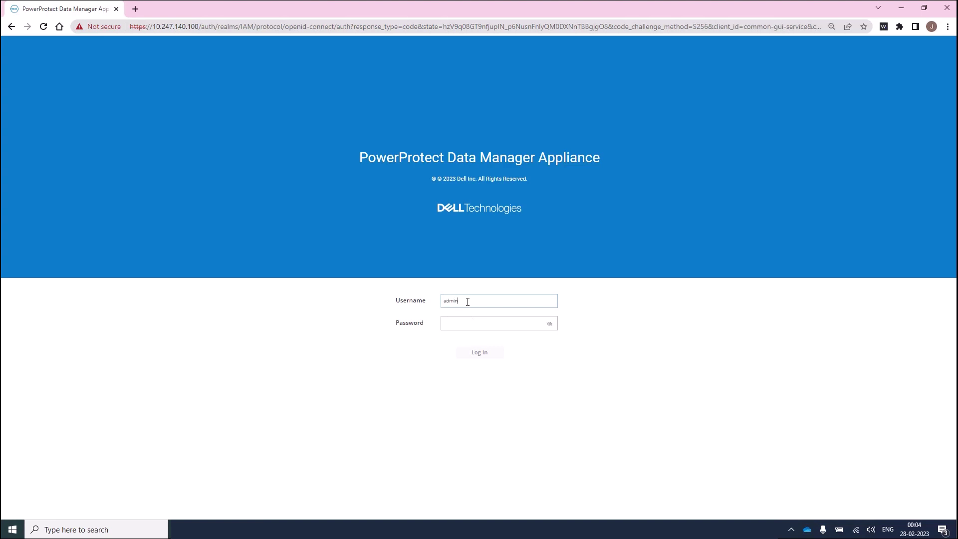
Log in as administrator and expand the authenticator-app OTP settings on the MFA tab.
left_click(500, 355)
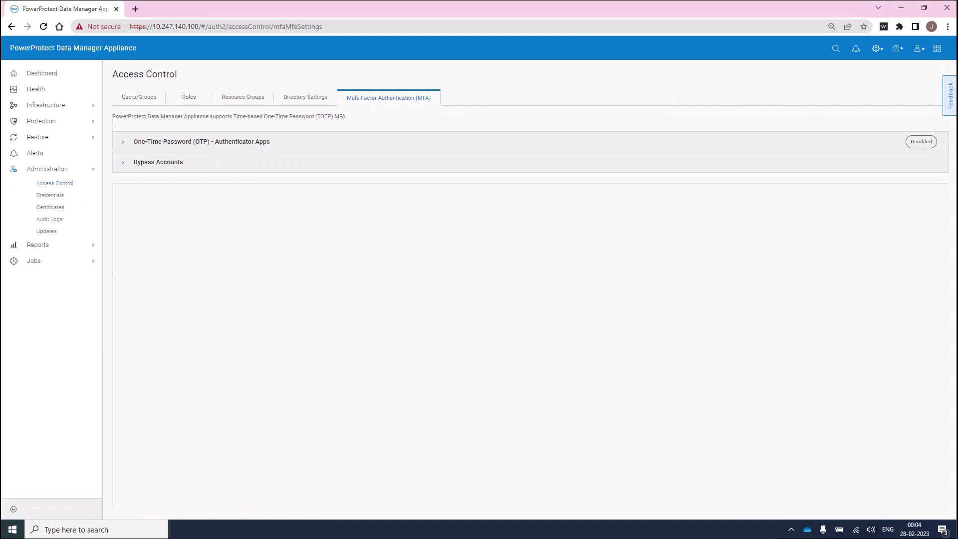
left_click(122, 146)
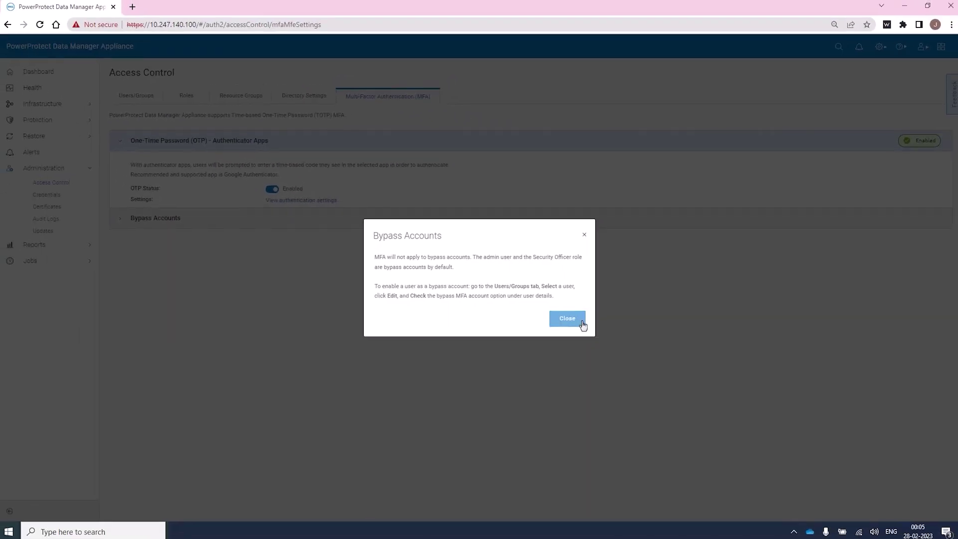
Close the MFA bypass accounts notice and go to the Users/Groups list.
left_click(584, 325)
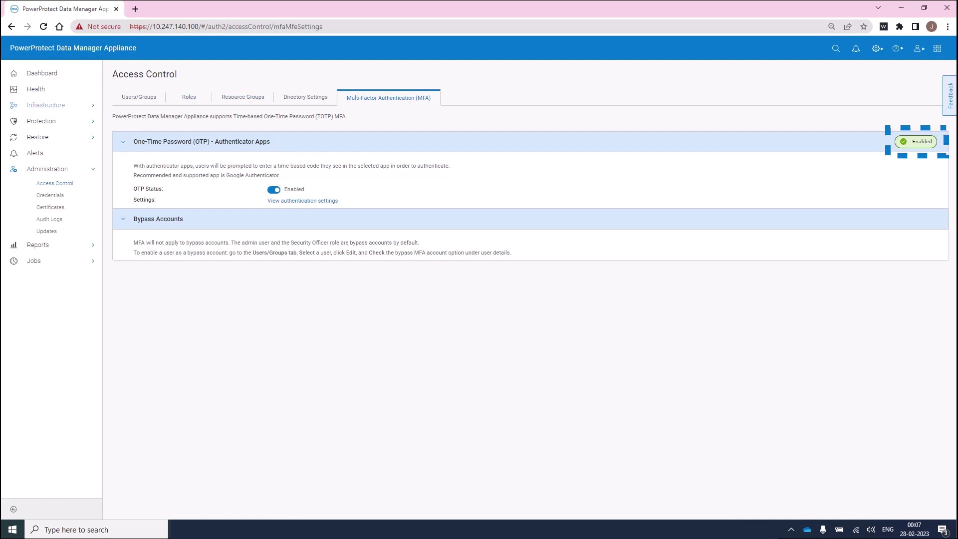
left_click(126, 103)
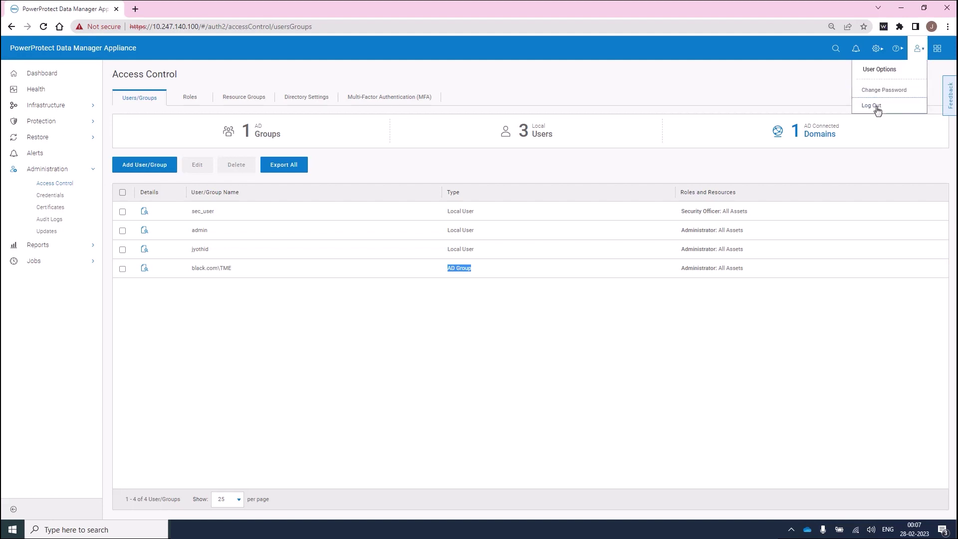
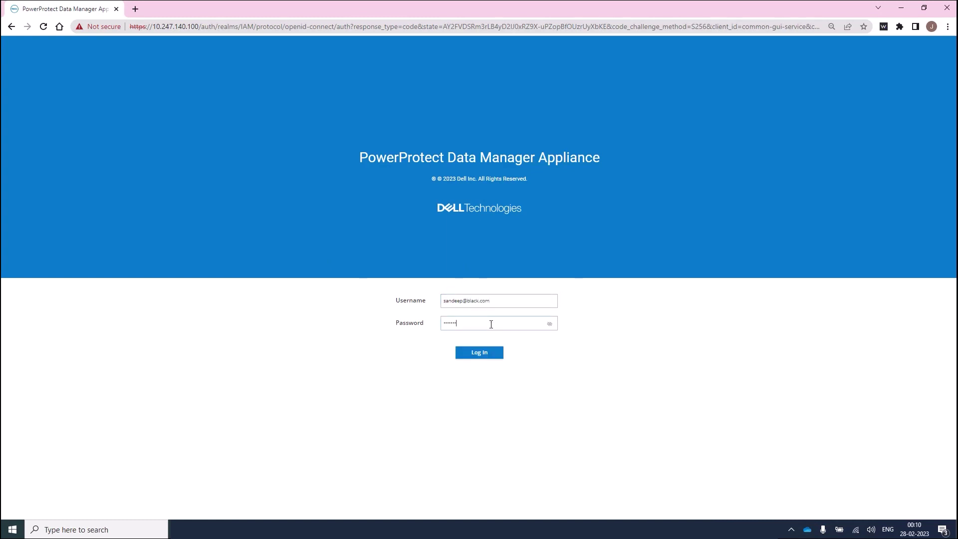
Enter the AD user's username and password on the login page and submit.
left_click(493, 356)
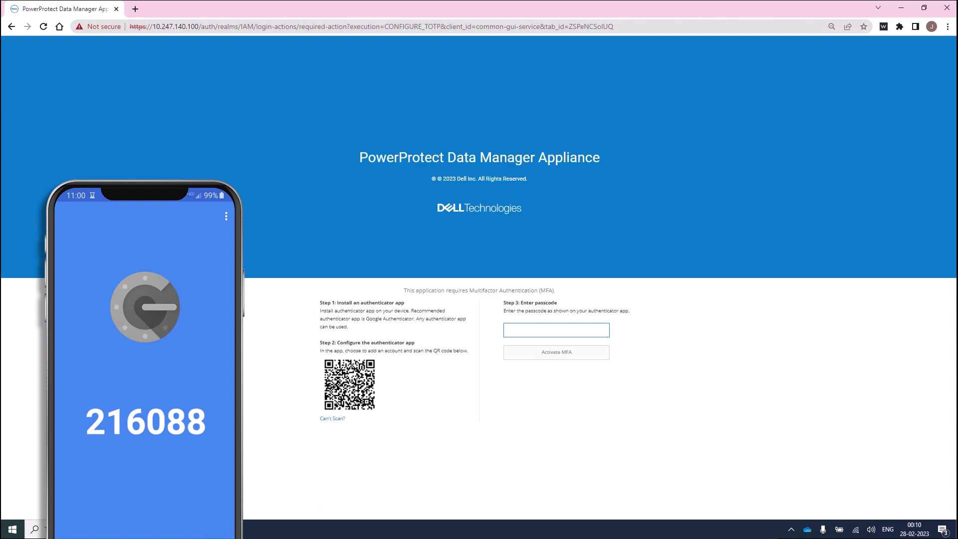
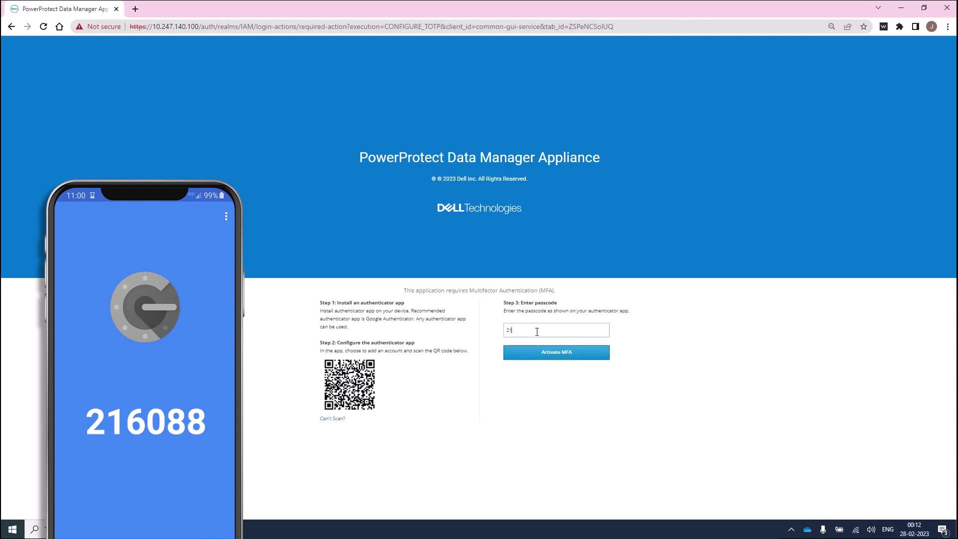
left_click(548, 358)
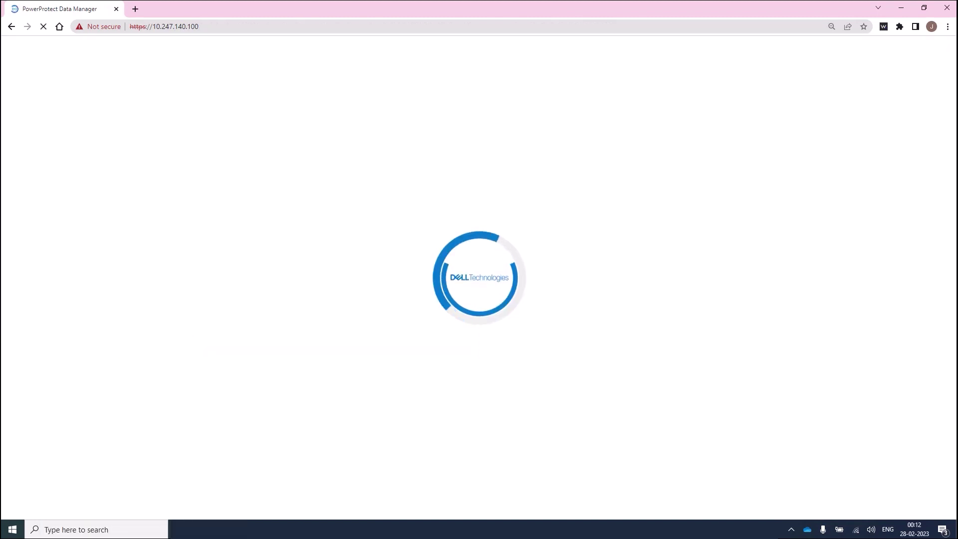
left_click(918, 49)
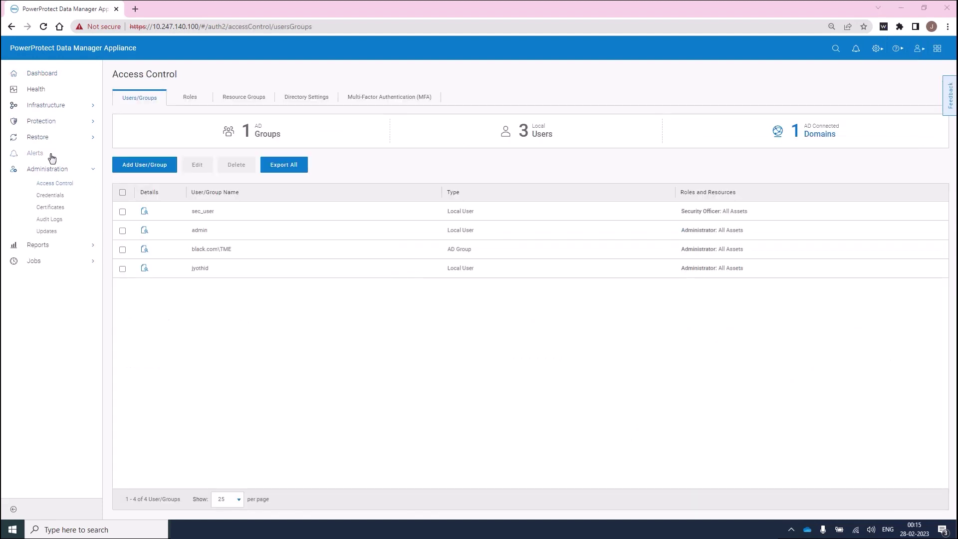
Disable authenticator-app OTP MFA, confirming with 'CONFIRM', then sign out.
left_click(407, 99)
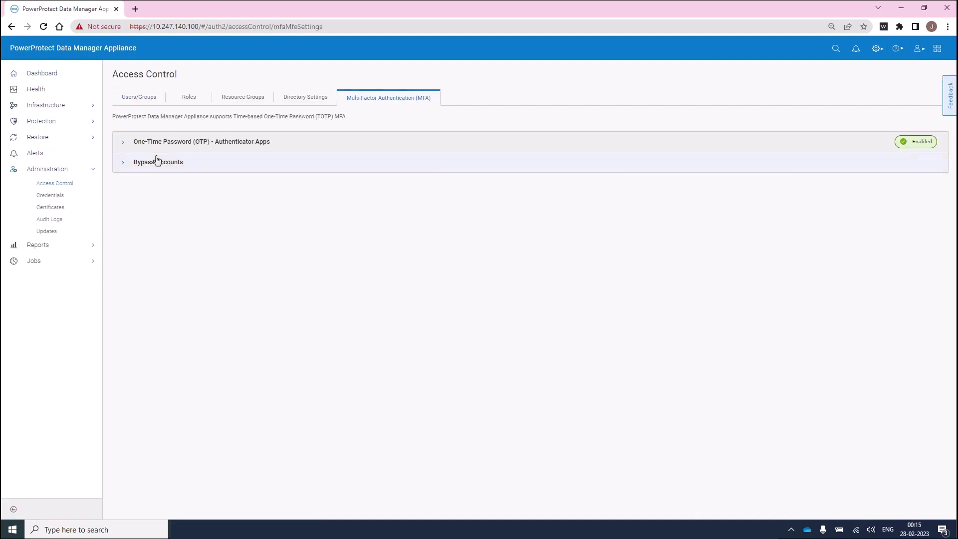
left_click(124, 145)
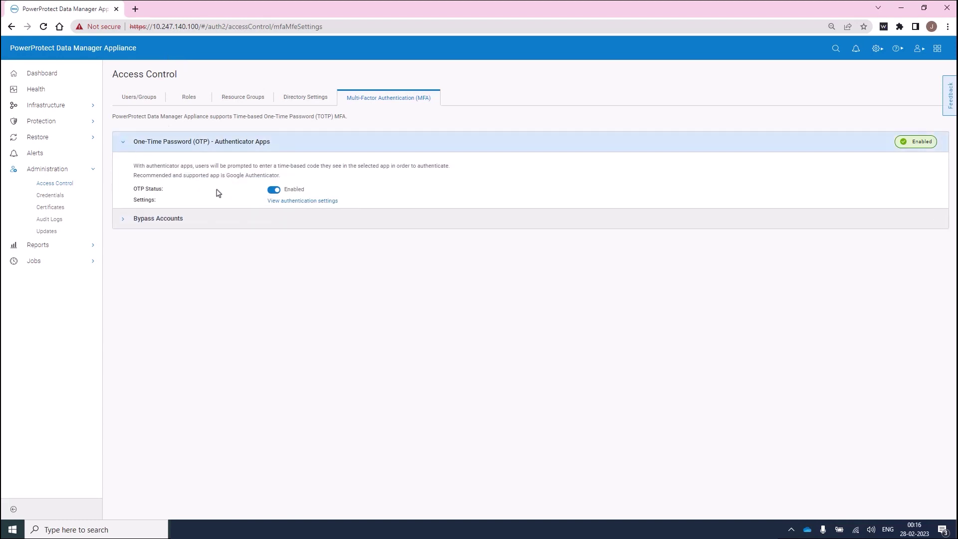
left_click(296, 191)
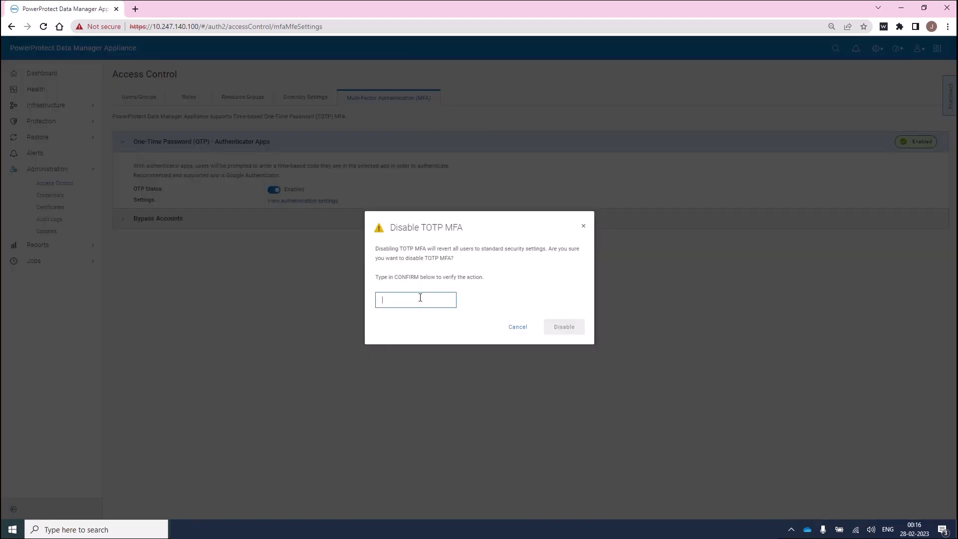
type("CONFIRM")
left_click(563, 328)
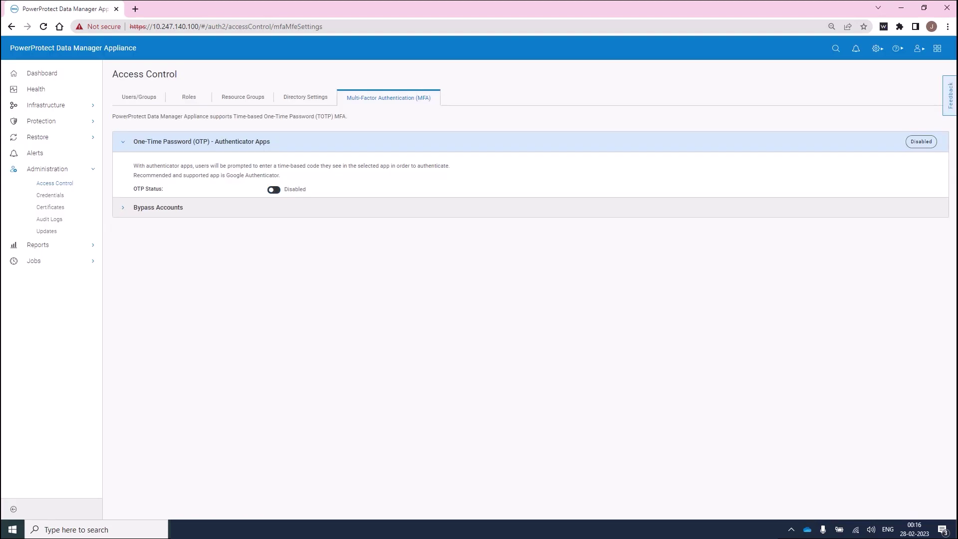
left_click(918, 49)
left_click(871, 93)
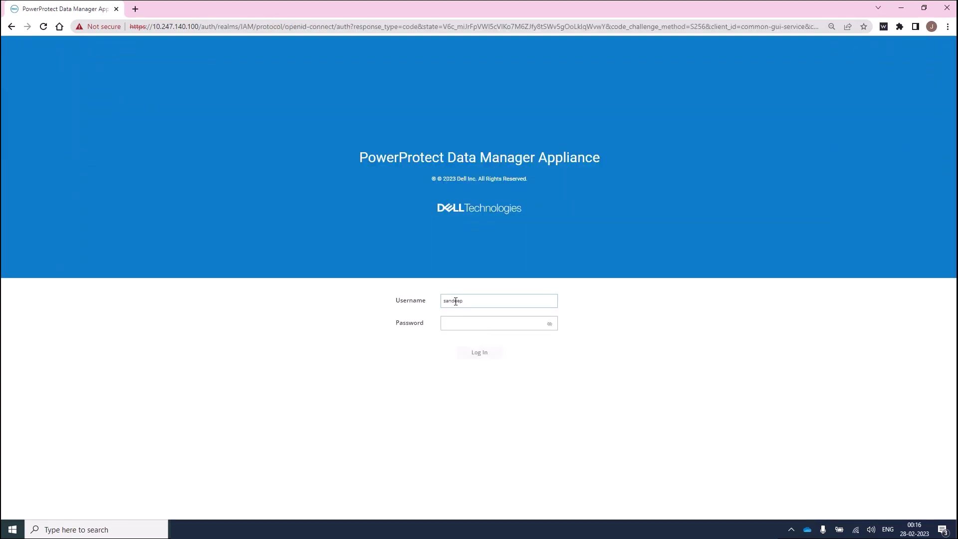
type("@black.com")
key("Tab")
type("********")
key("Return")
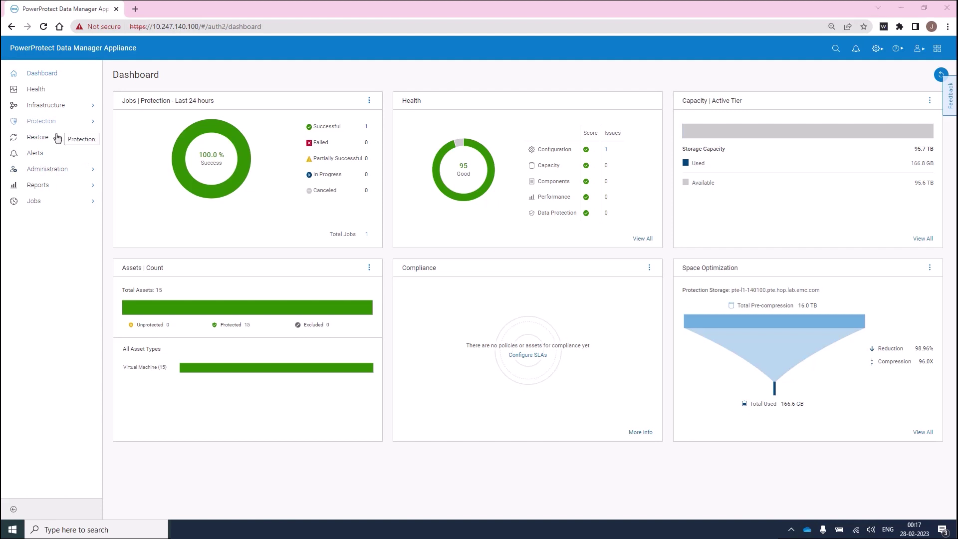
left_click(50, 172)
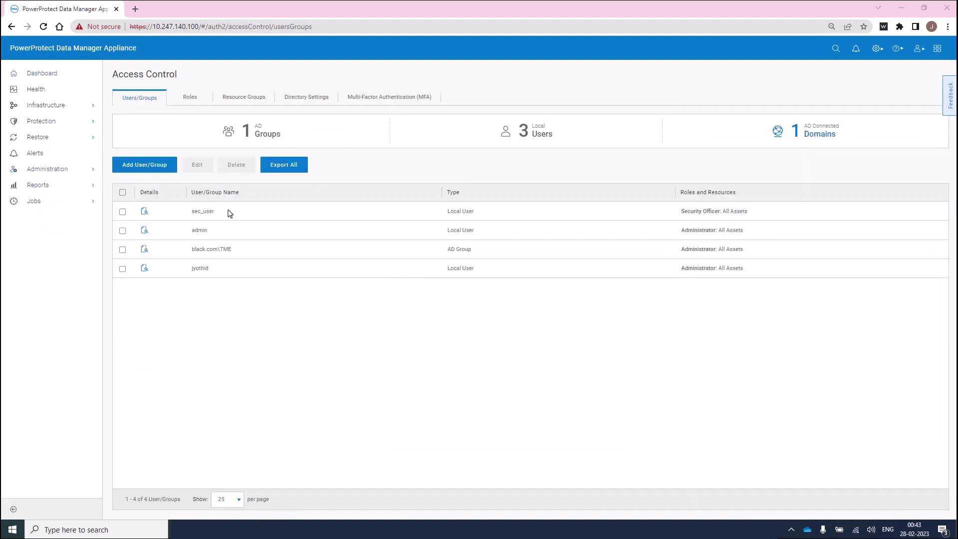
Edit the last local user to enable Bypass Multi-Factor Authentication and reach the summary.
left_click(122, 269)
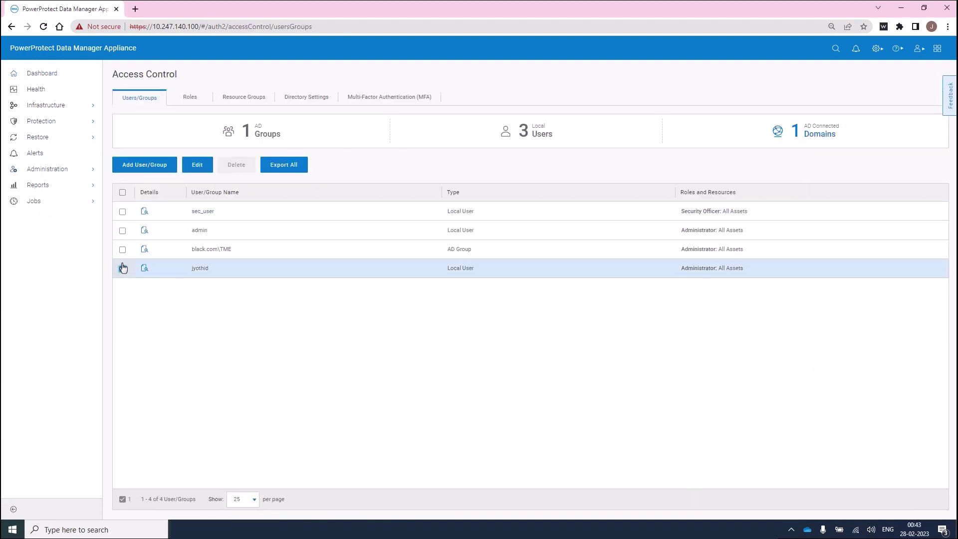
left_click(196, 165)
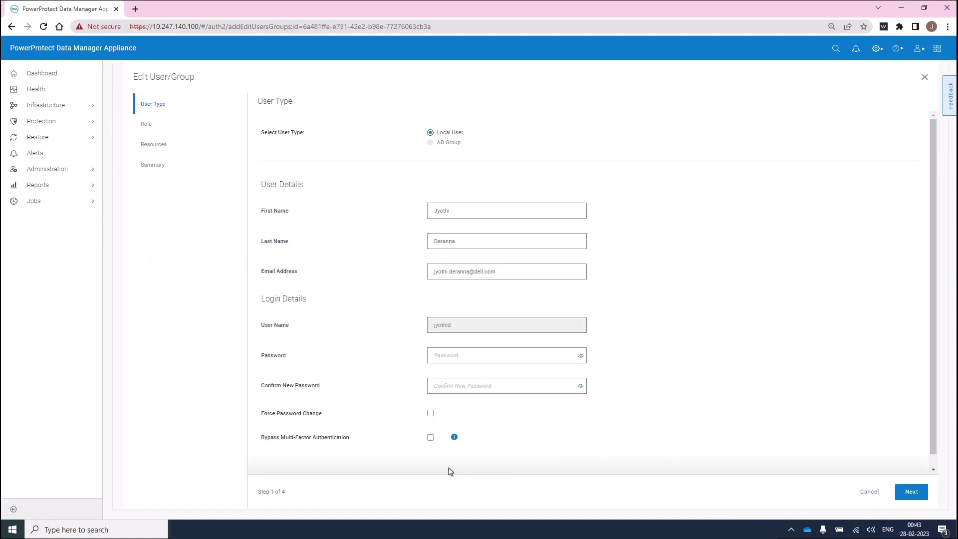
left_click(430, 437)
left_click(910, 493)
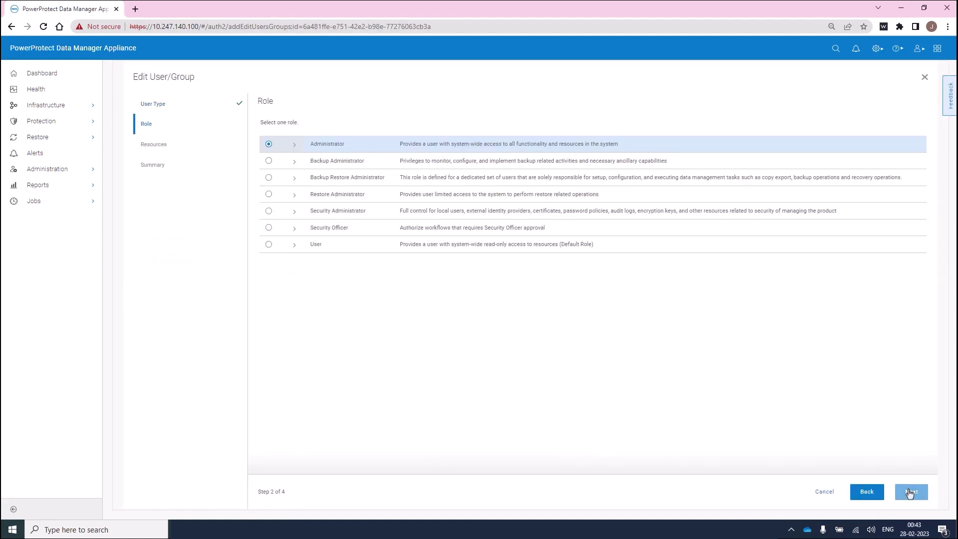
left_click(910, 492)
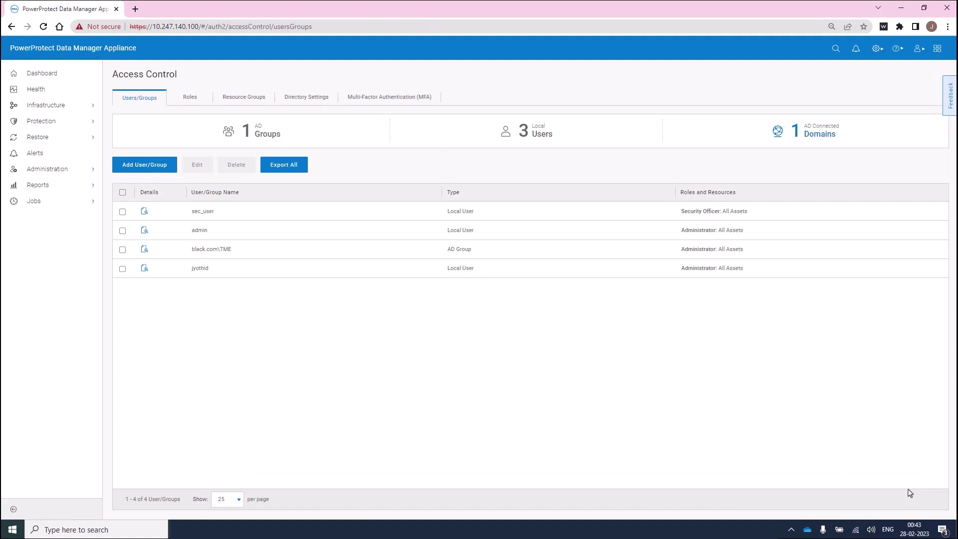
type("jyothi")
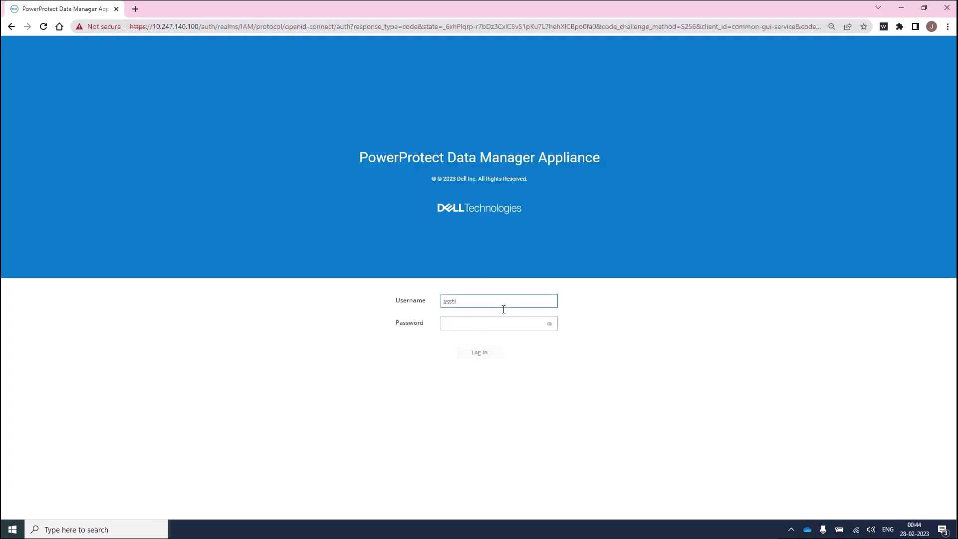
type("d")
key("Tab")
type("**********")
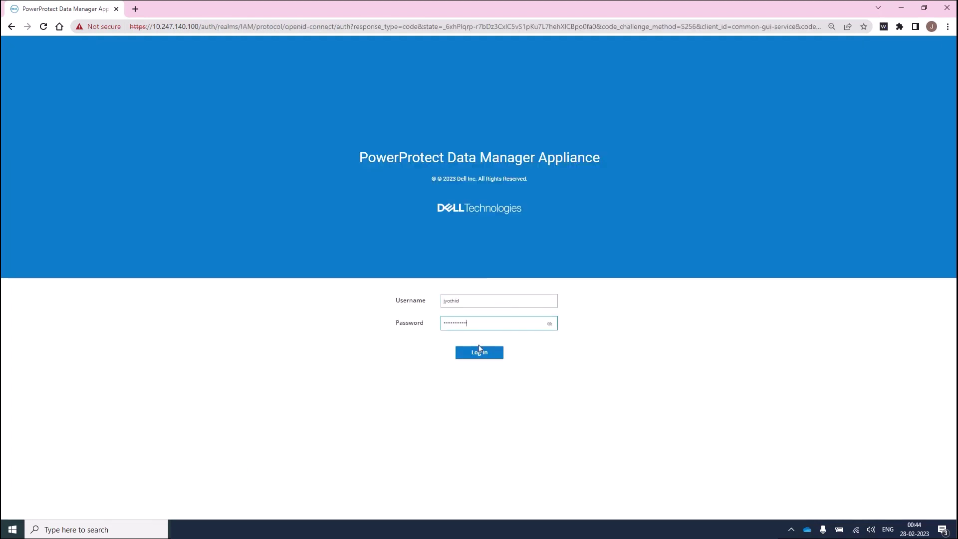
left_click(477, 354)
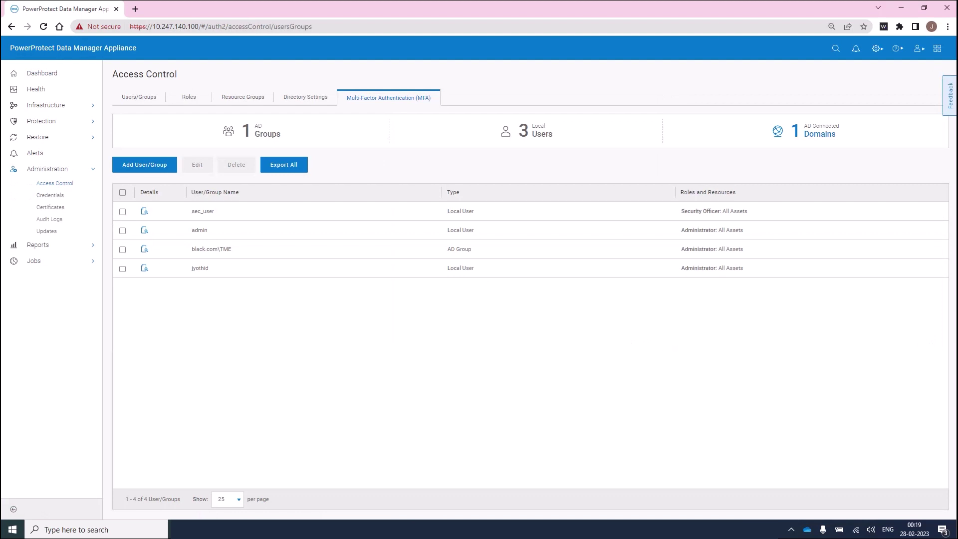
Clear Force Password Change and the MFA bypass for the last local user, save, and sign out.
left_click(122, 268)
left_click(189, 170)
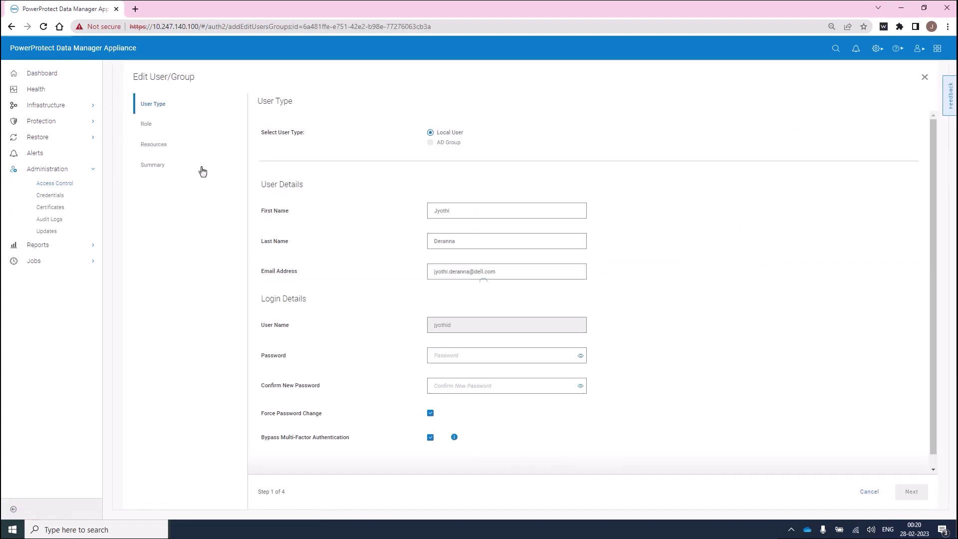
left_click(430, 438)
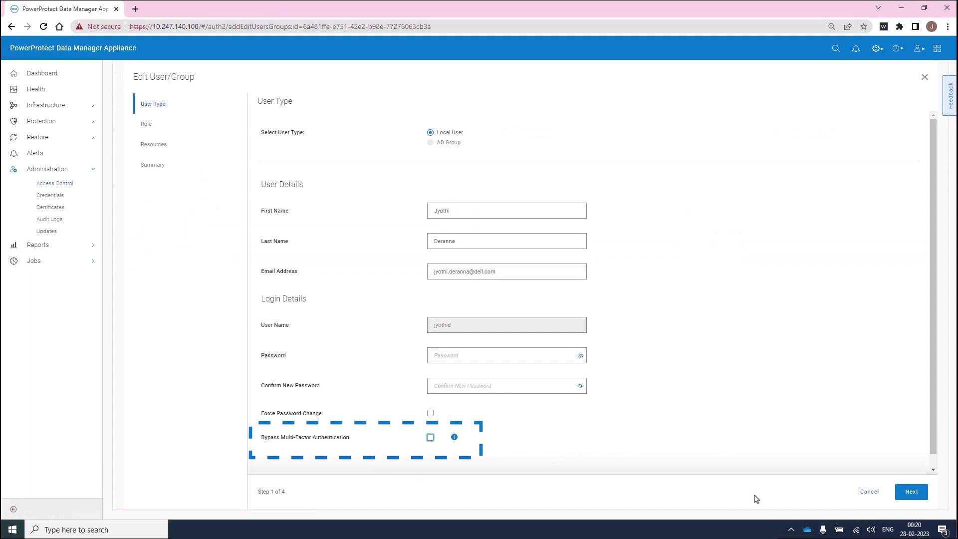
left_click(908, 504)
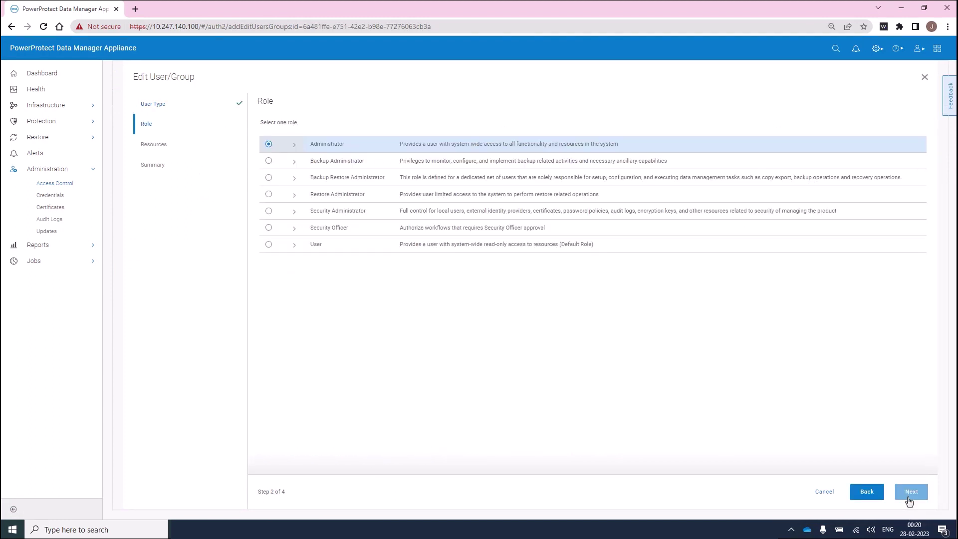
left_click(908, 498)
left_click(908, 499)
left_click(918, 49)
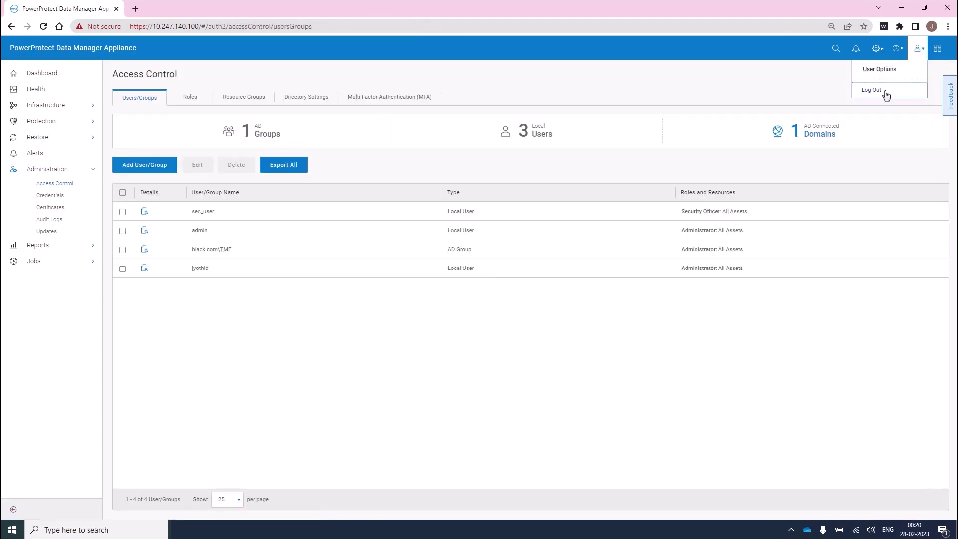
left_click(884, 89)
type("yothid")
key("Tab")
type("********")
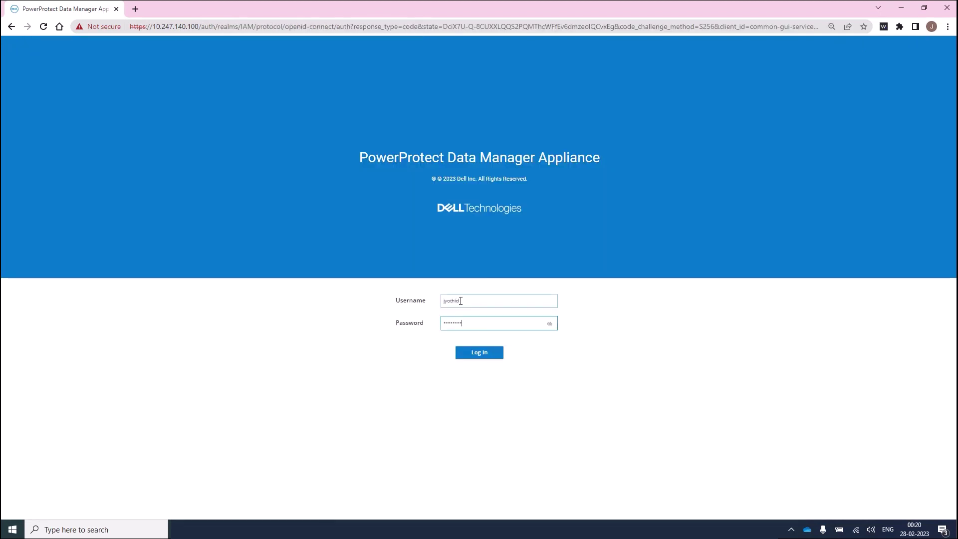
key("Return")
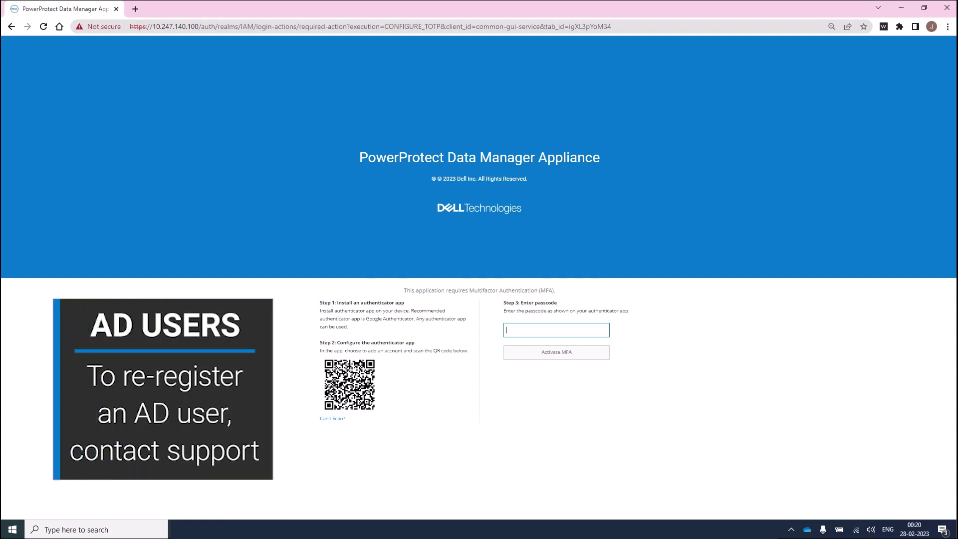
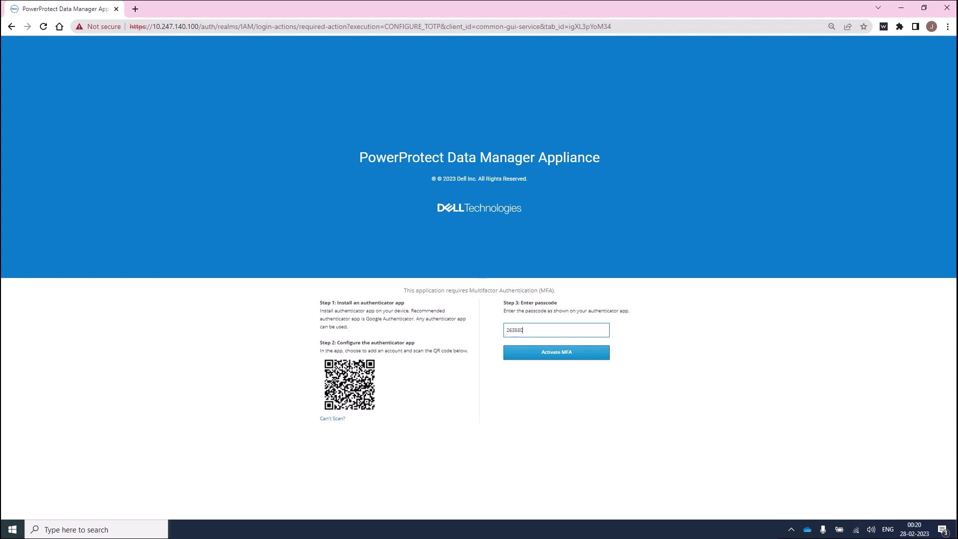
key("Return")
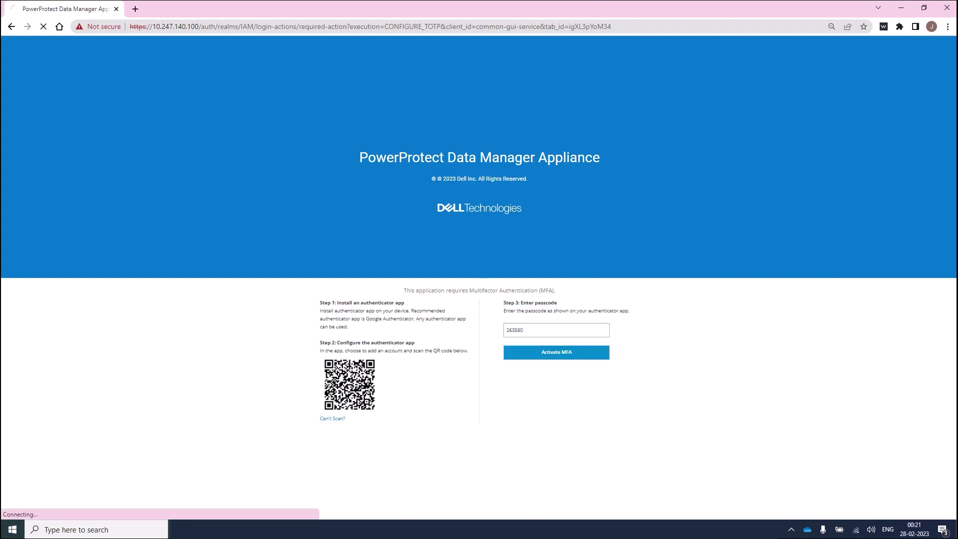